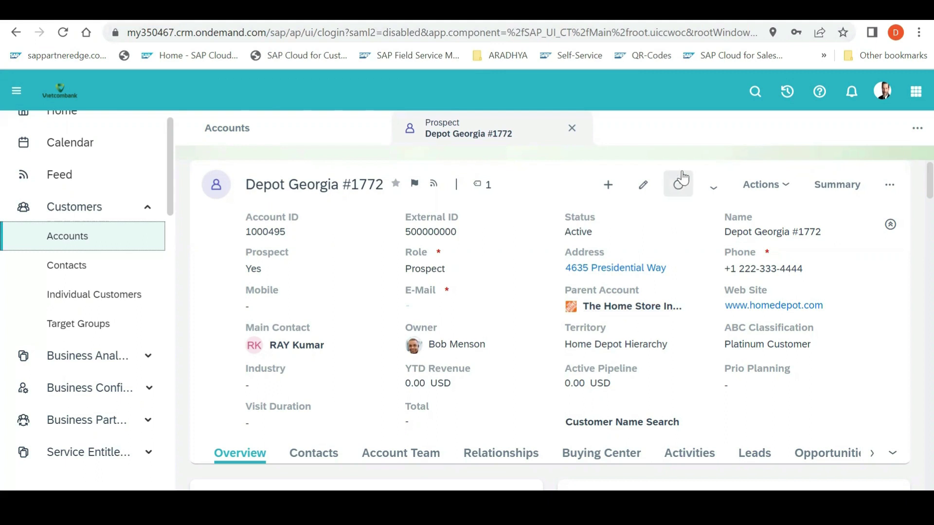
Step: Open Settings from the profile menu and go to Adaptation Settings > Branding
click(886, 93)
click(729, 223)
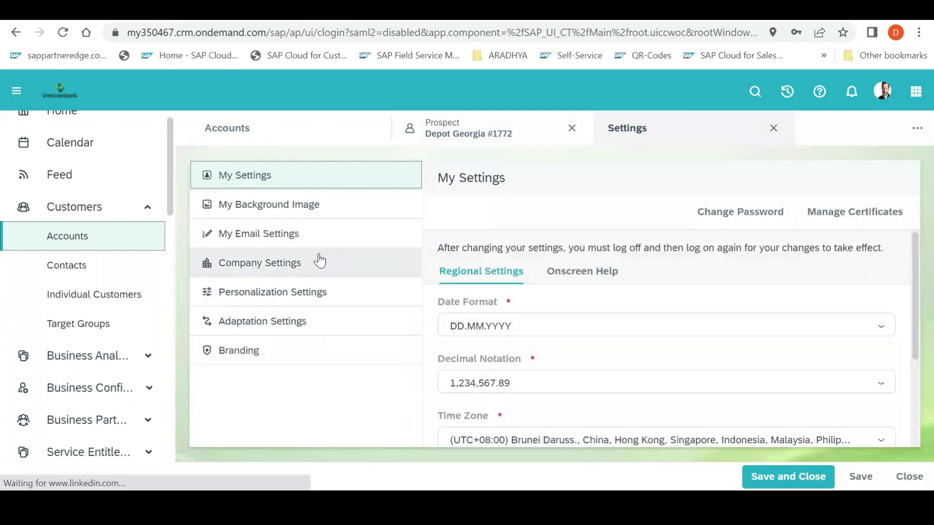
click(314, 321)
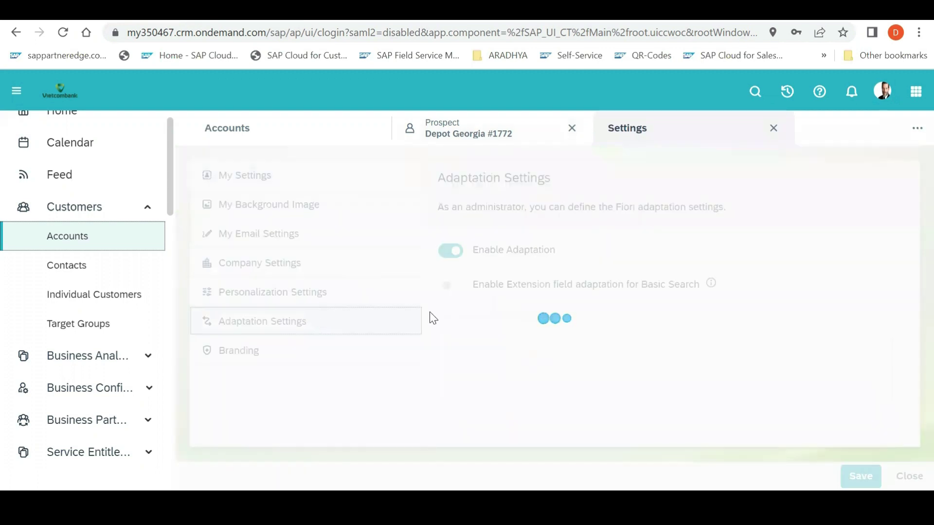
click(335, 356)
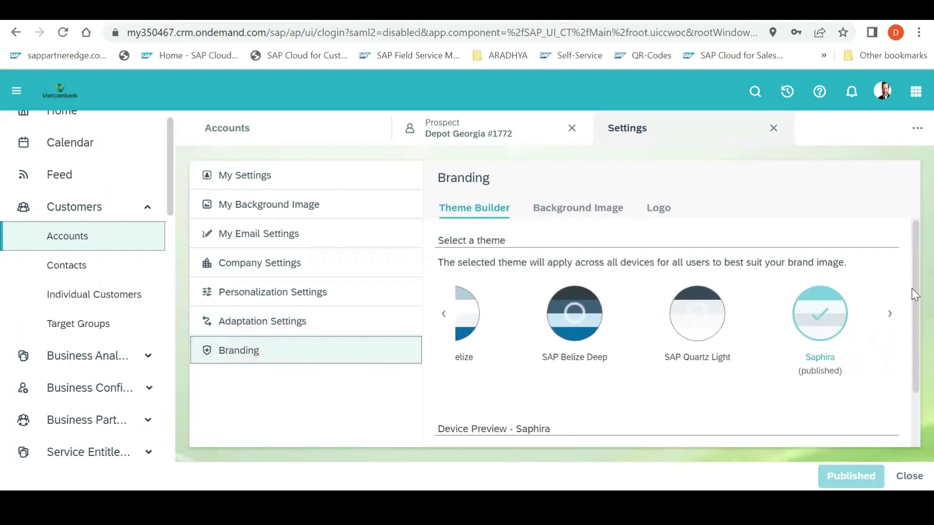
Step: Check the published Saphira theme's Device Preview, then show the Background Image branding page
scroll(911, 280, down, 2)
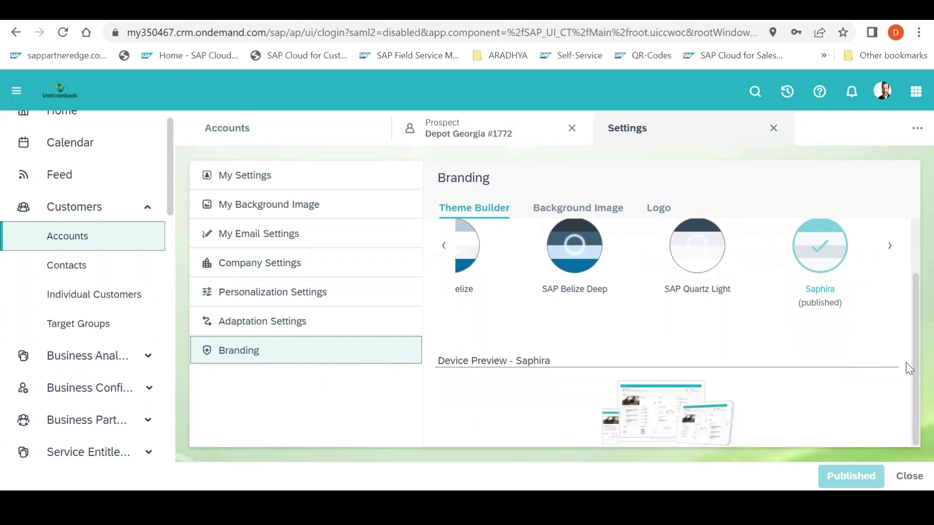
scroll(906, 280, up, 2)
click(597, 210)
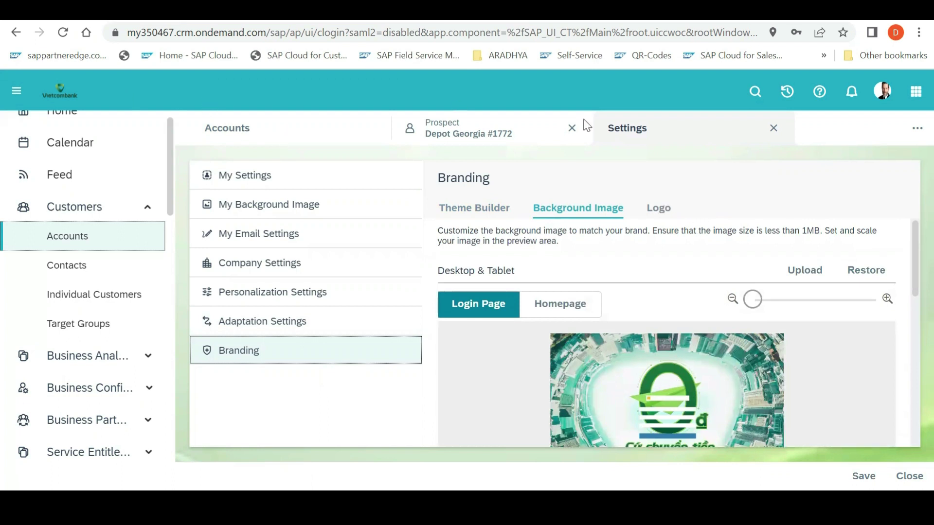
Step: Preview the custom Vietcombank logo on the shell bar, login page and smartphone
click(663, 210)
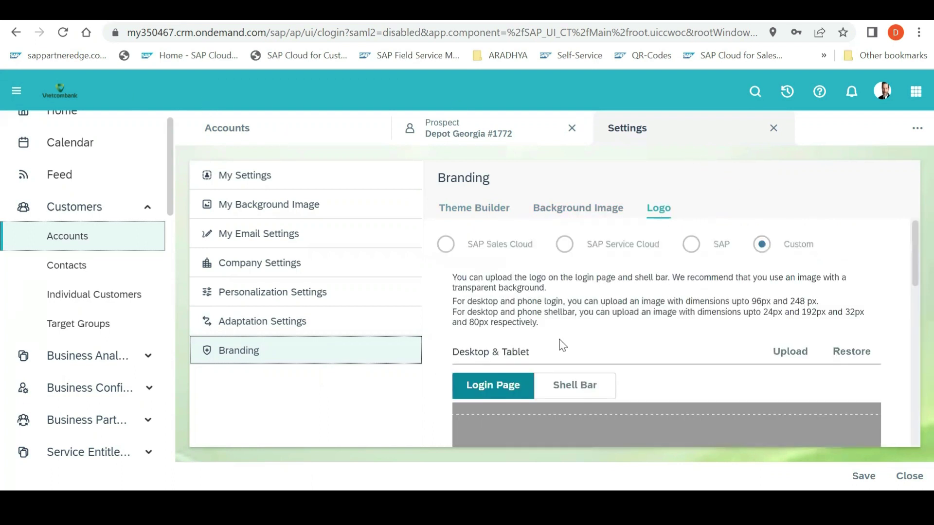
drag(912, 272, 911, 298)
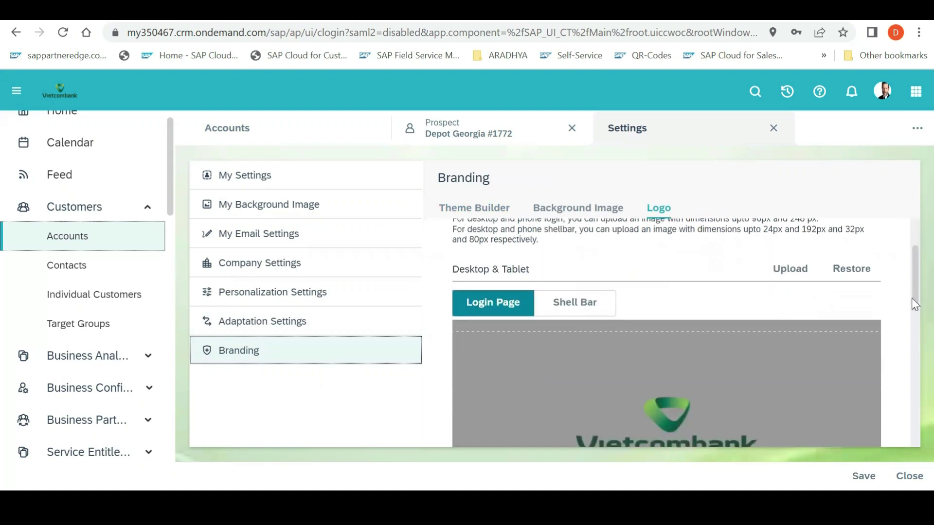
click(597, 288)
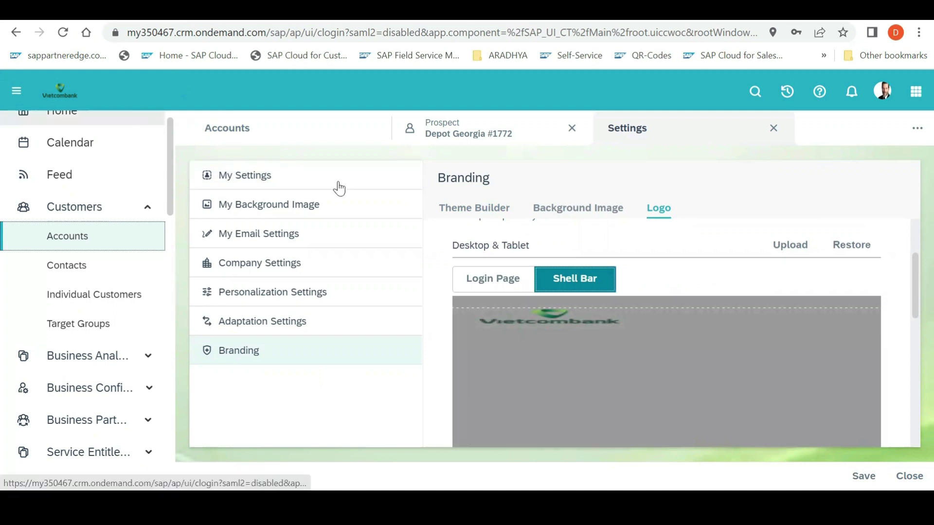
click(513, 288)
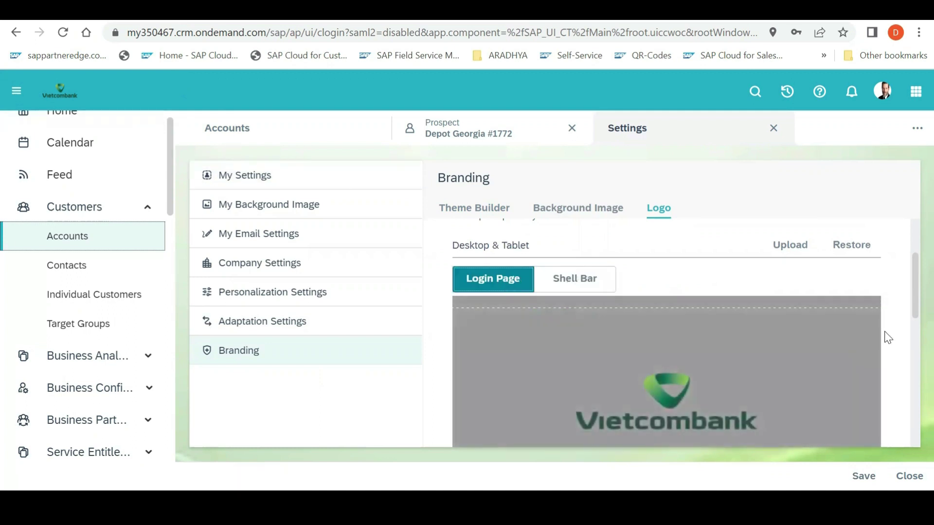
scroll(912, 342, down, 5)
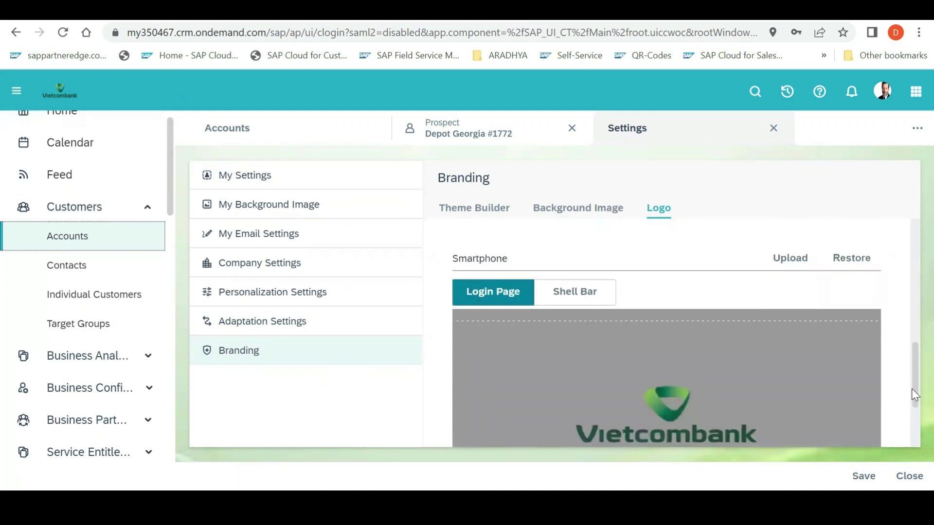
scroll(912, 390, down, 2)
drag(912, 420, 911, 234)
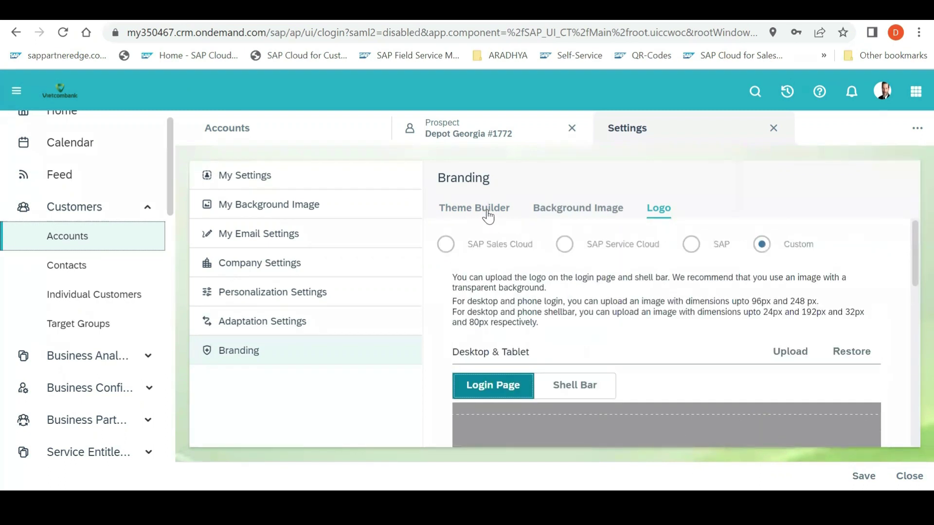
Step: Revisit the Background Image, Theme Builder and Logo branding pages, scrolling through their previews
click(569, 210)
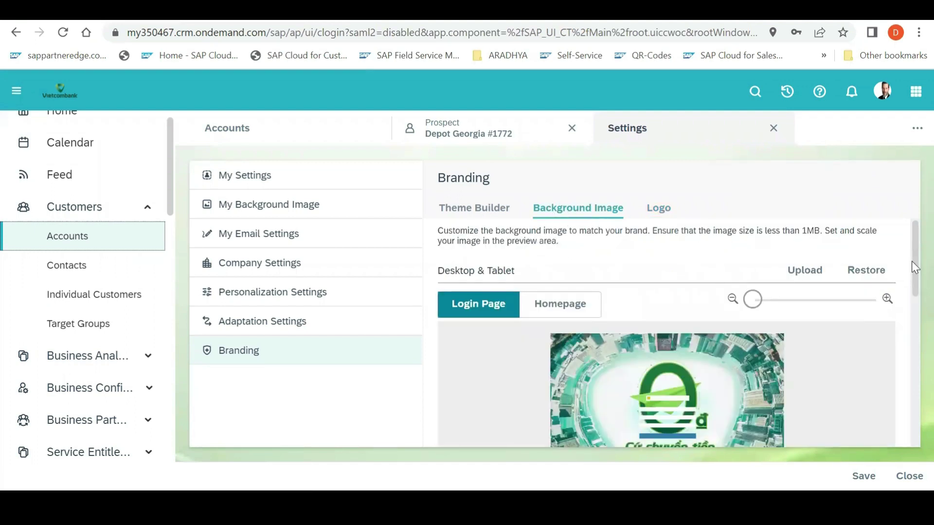
drag(911, 256, 909, 236)
click(455, 214)
drag(911, 331, 912, 287)
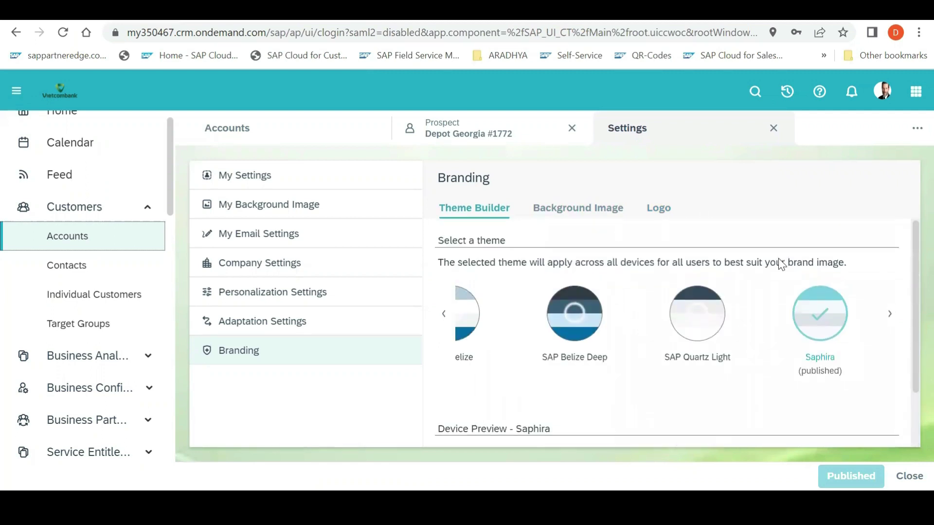
click(566, 214)
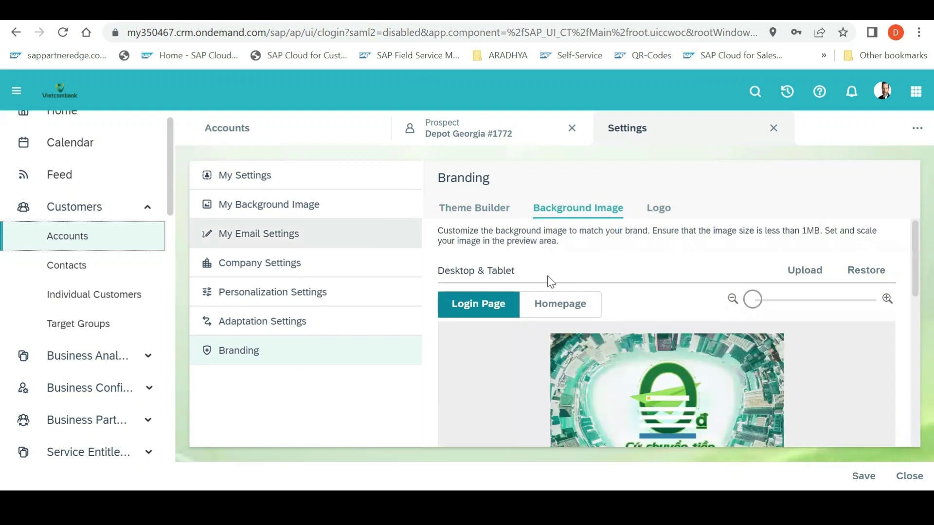
click(659, 210)
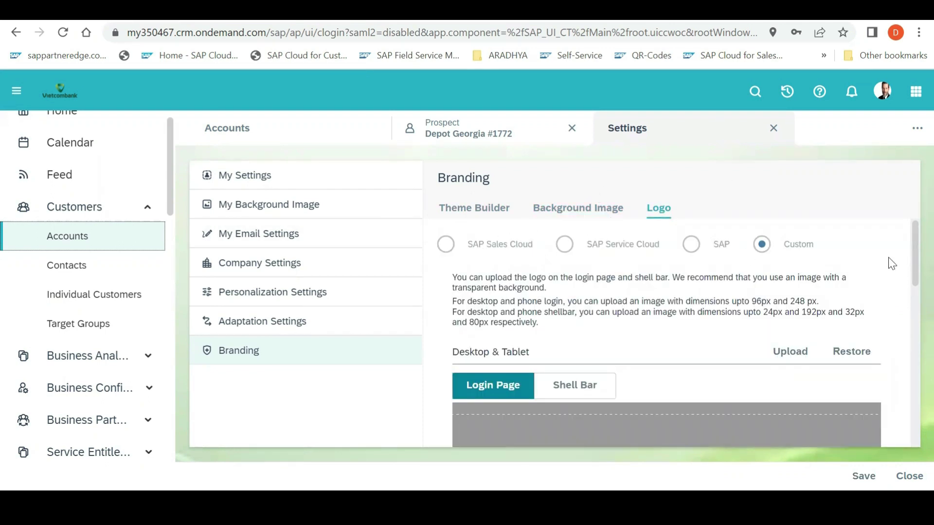
drag(911, 258, 912, 237)
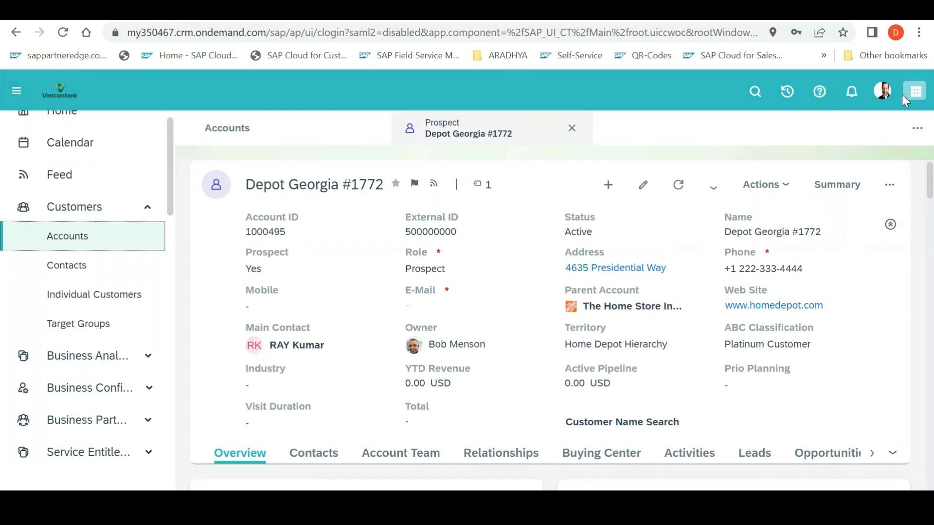
Step: Open the avatar menu listing Settings, Report Incident and Track my Incidents
click(882, 91)
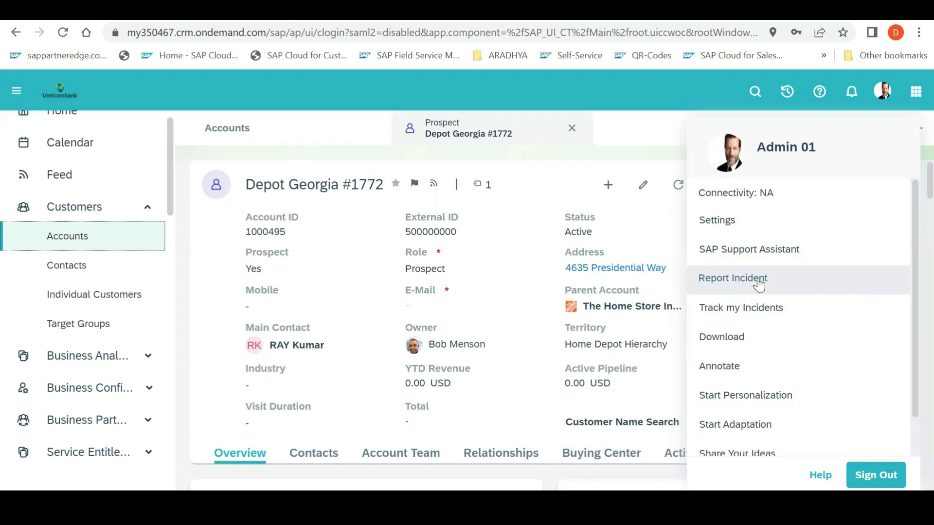
Step: Choose Report Incident to bring up the empty incident form with Minor severity
click(758, 281)
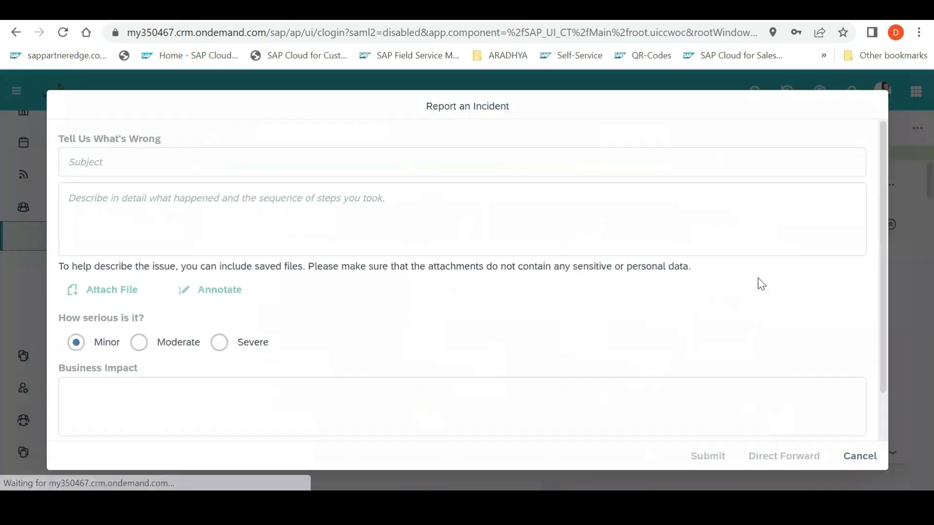
click(269, 205)
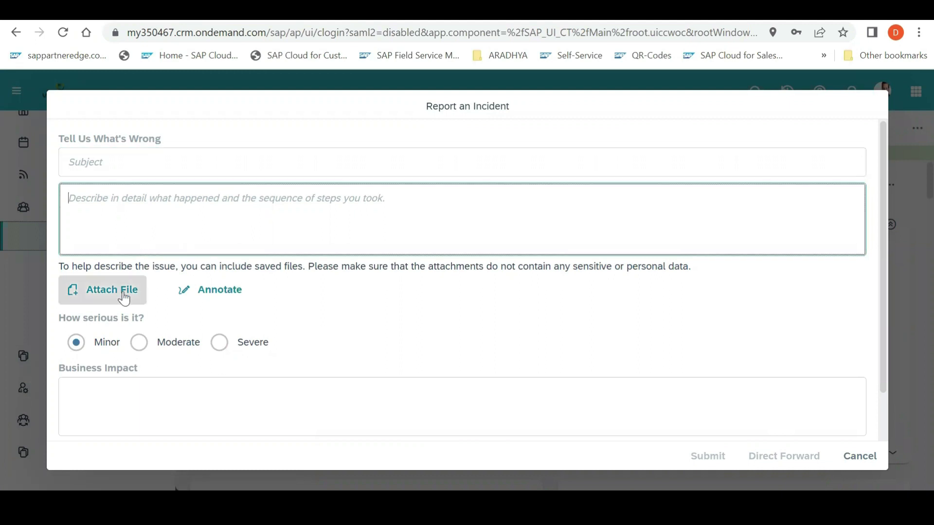
click(344, 409)
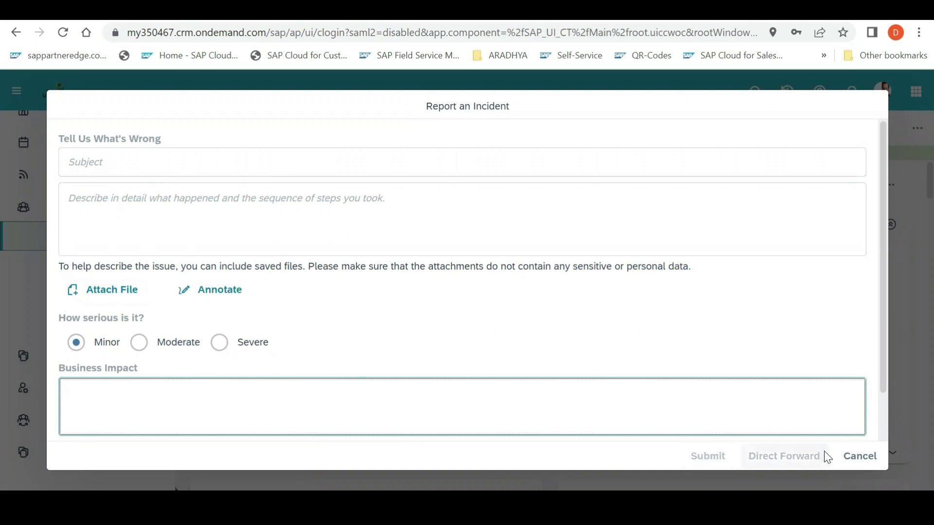
click(230, 167)
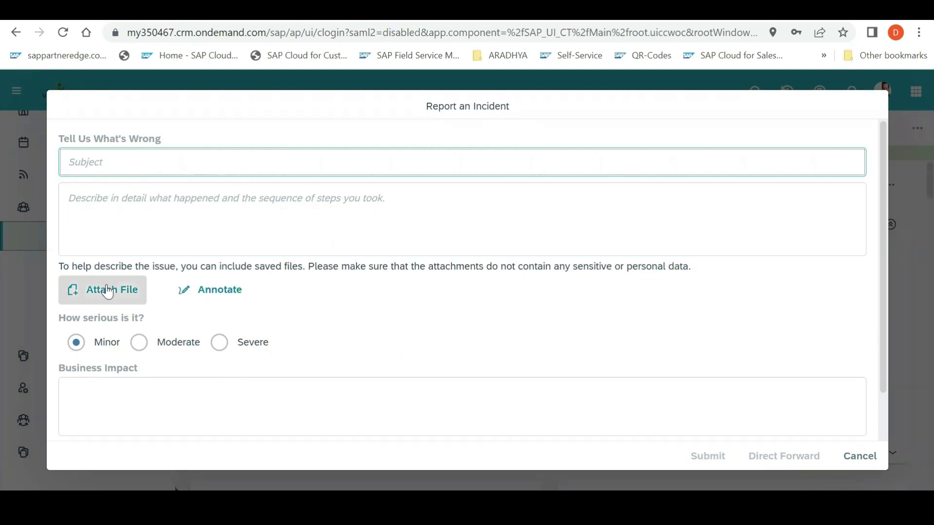
click(138, 394)
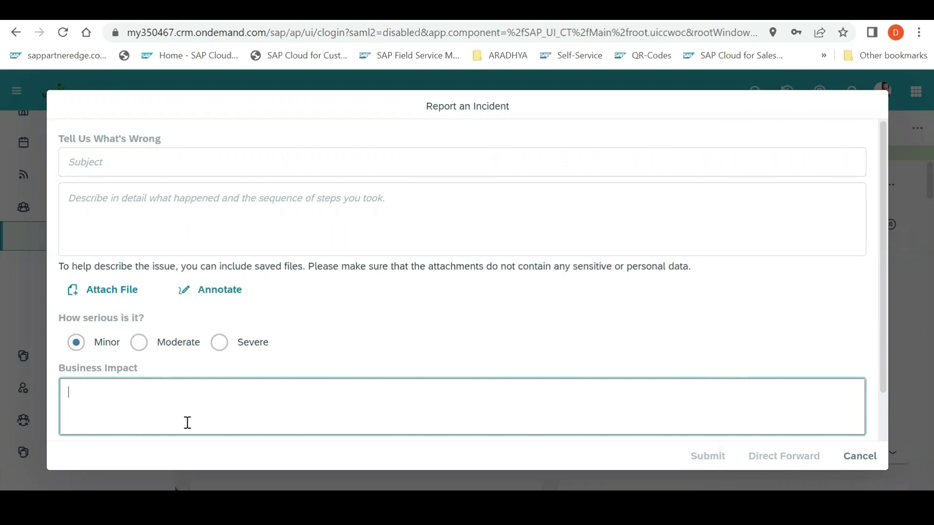
click(316, 195)
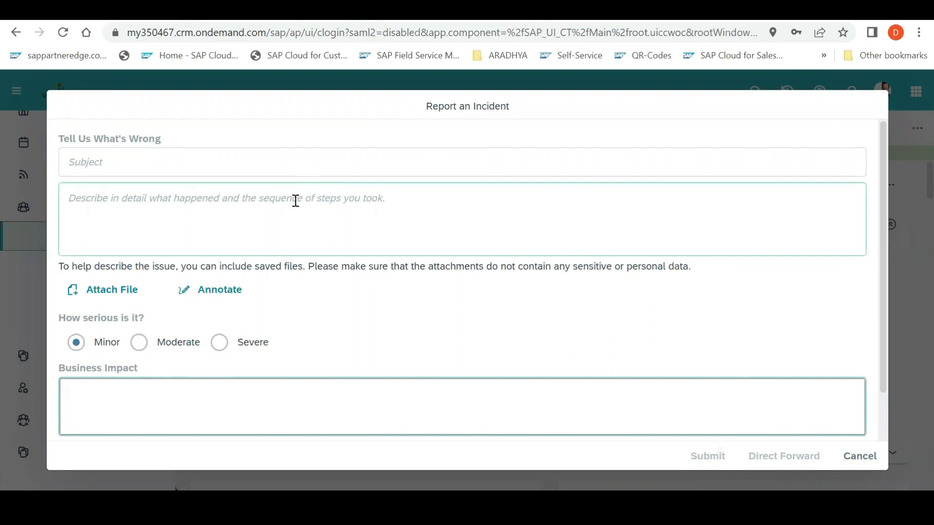
click(295, 201)
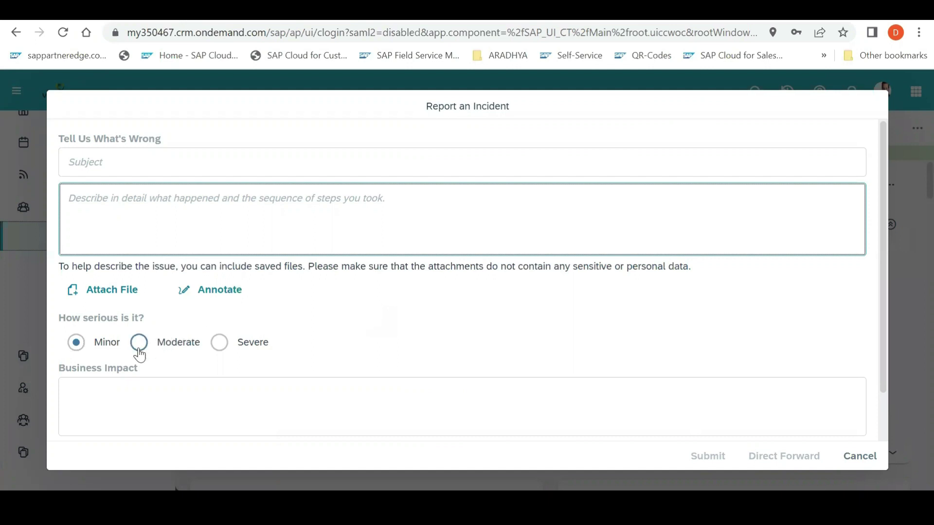
click(151, 368)
Step: Cancel the incident form, reopen Report Incident from the profile menu, and cancel it again
click(850, 459)
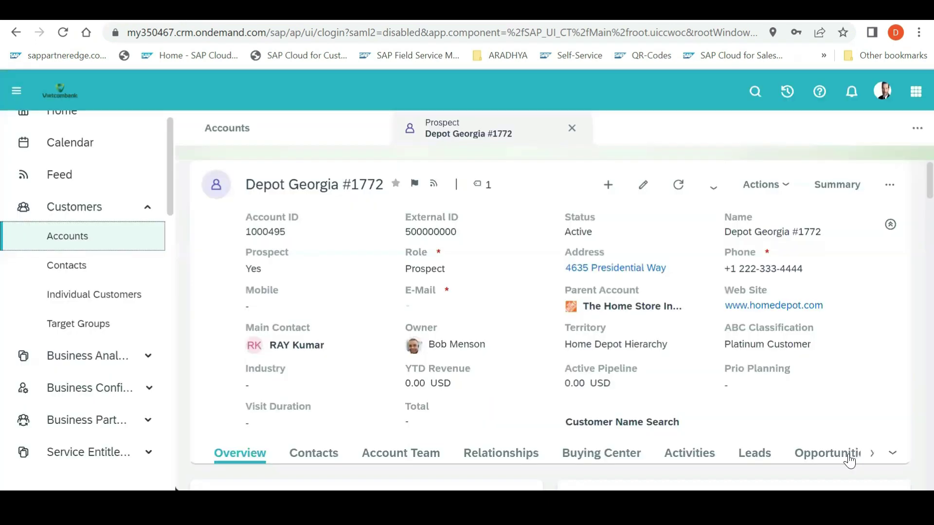
click(882, 91)
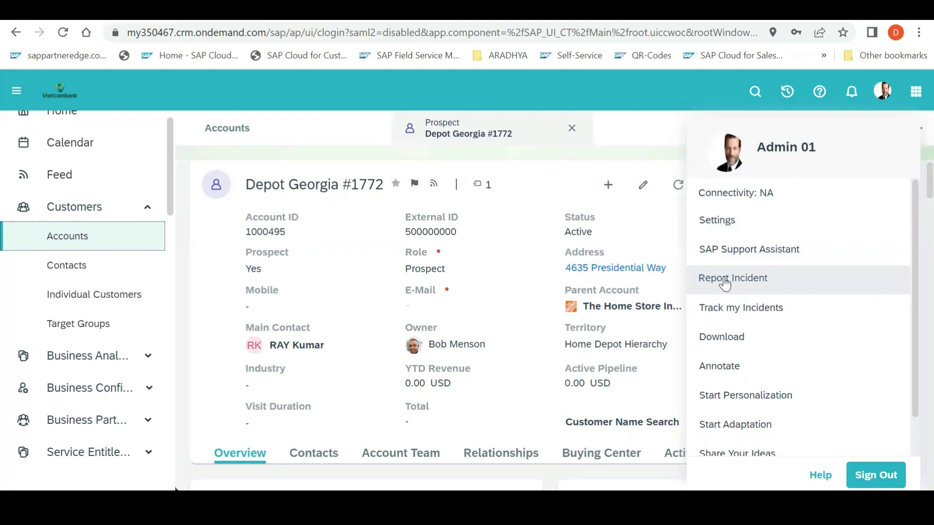
click(749, 280)
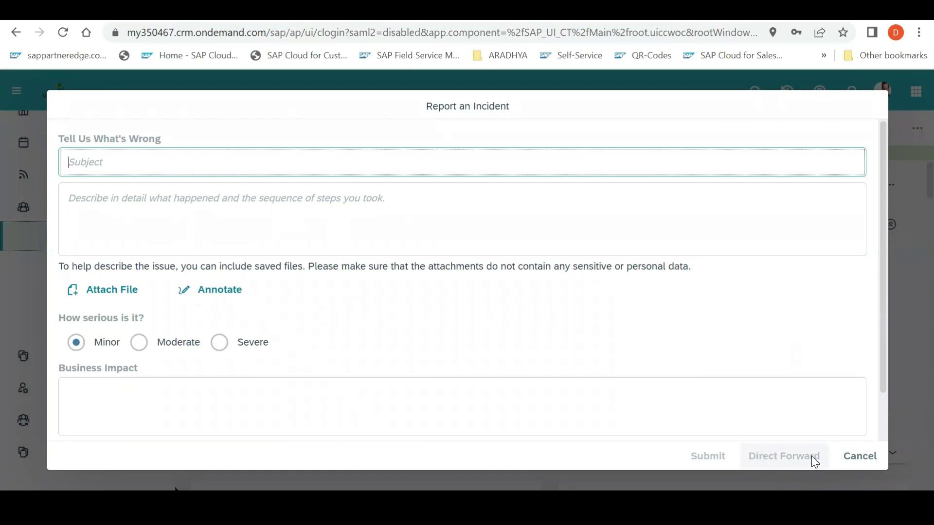
click(860, 456)
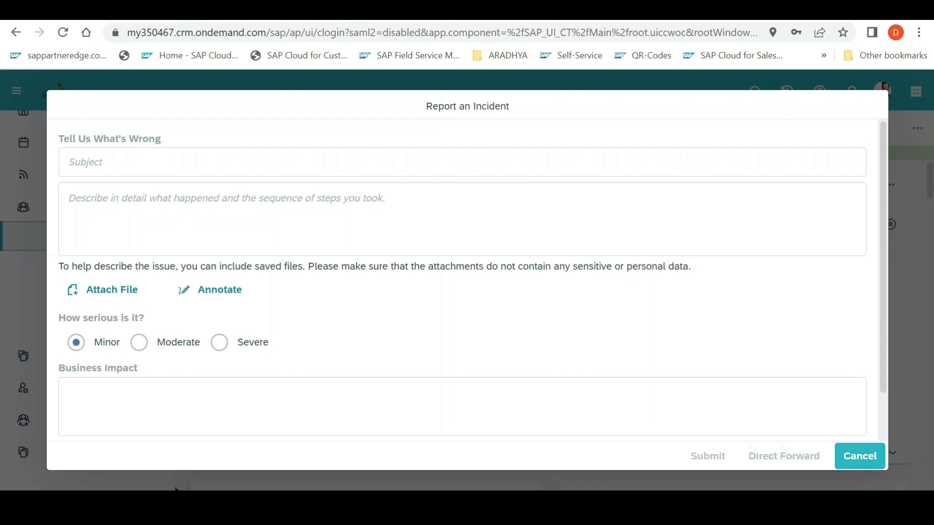
Step: Collapse the Customers group in the left navigation, then scroll the navigation down and back up
click(145, 210)
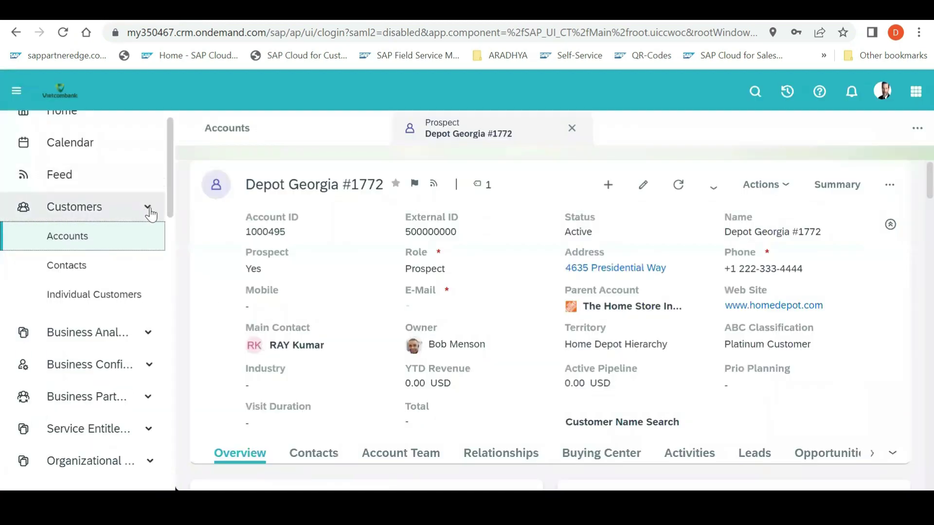
drag(171, 222, 170, 267)
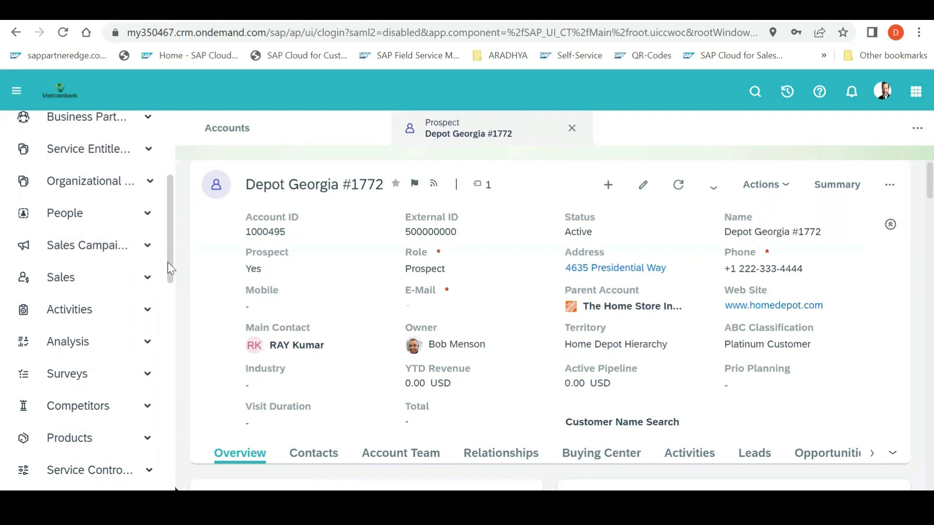
drag(170, 267, 174, 186)
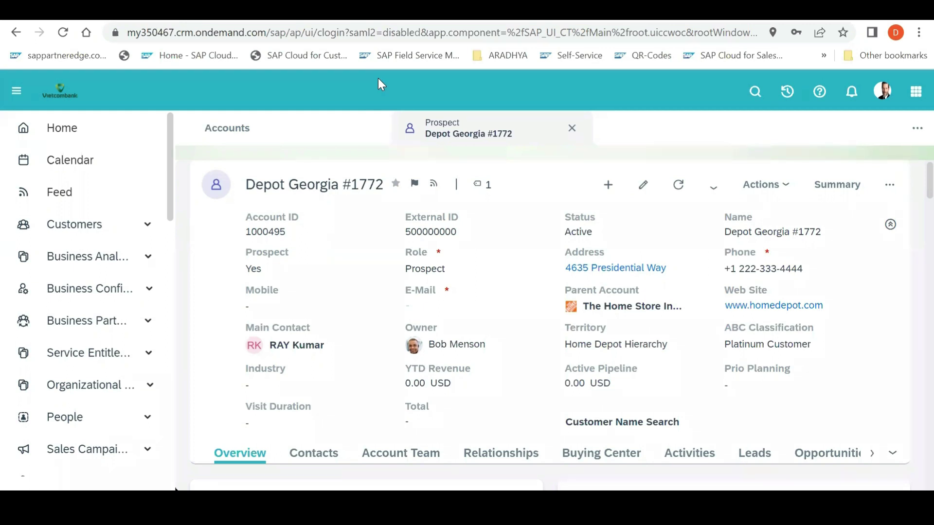
click(885, 92)
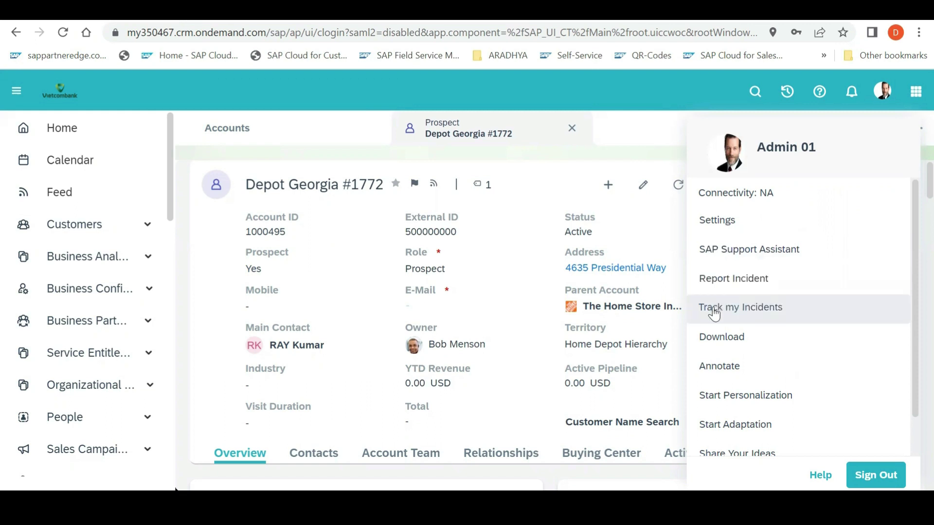
click(758, 308)
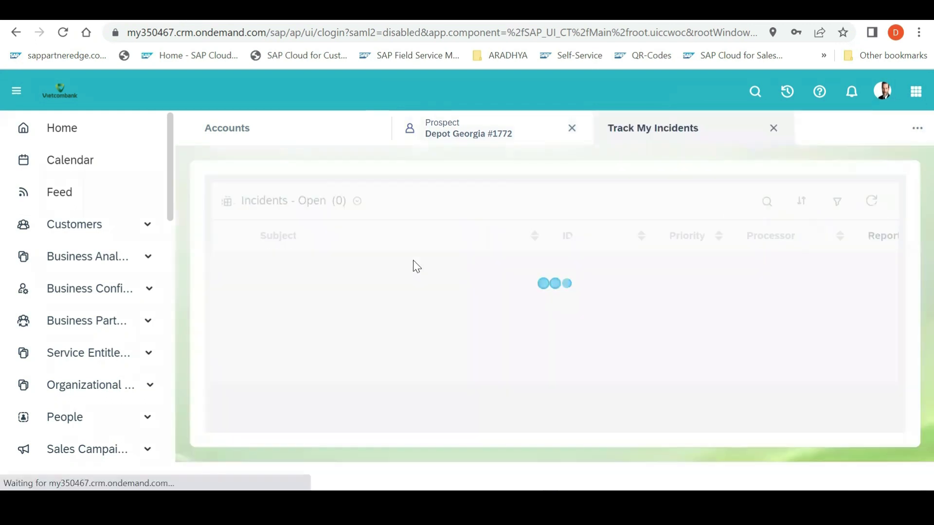